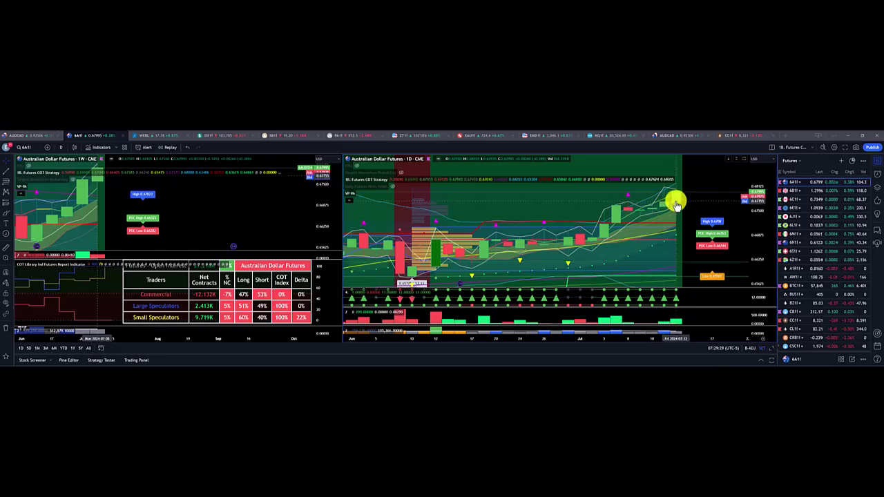
Step: Review the Euro FX, Japanese Yen, Brazilian Real and New Zealand Dollar futures charts in turn
click(789, 208)
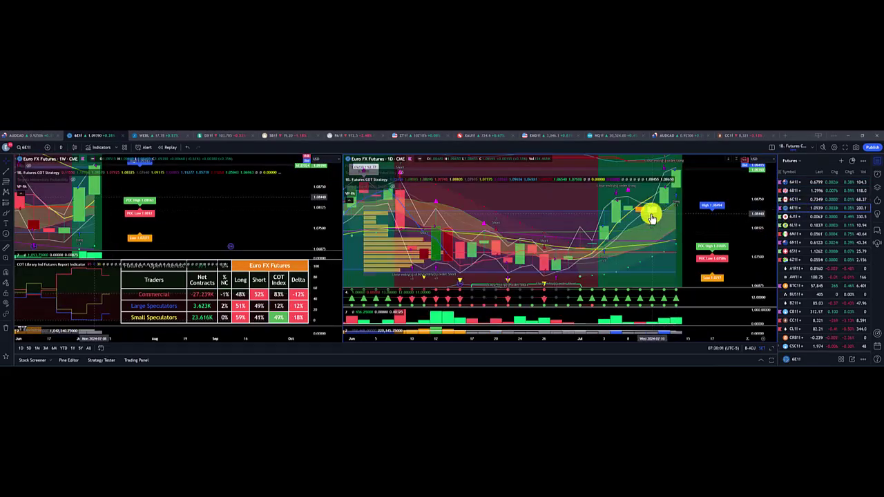
click(786, 218)
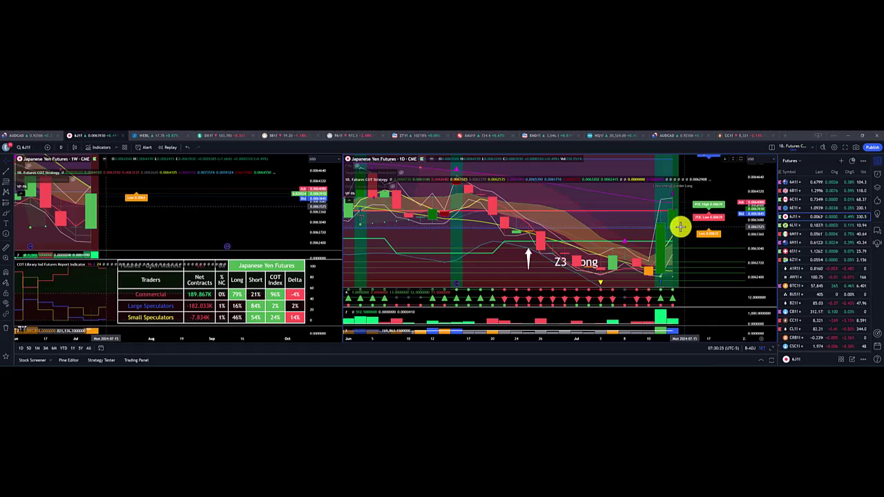
click(795, 225)
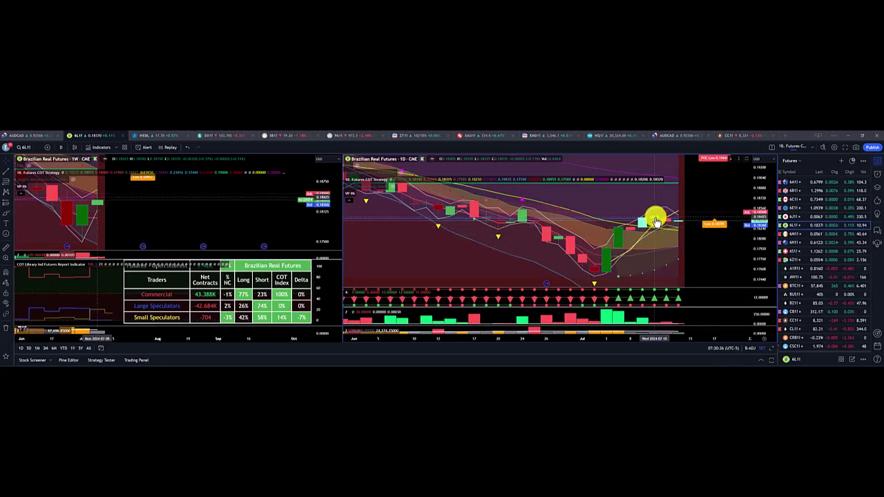
click(793, 243)
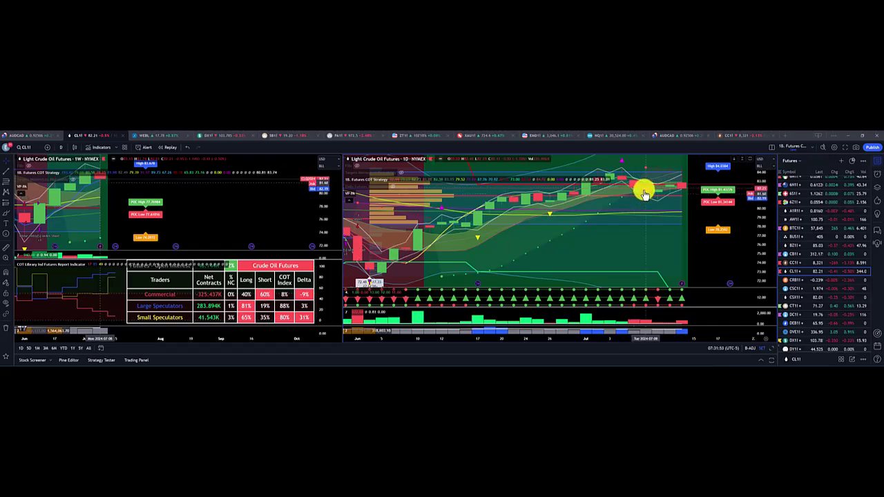
Step: Examine the Class III Milk futures chart and the U.S. Dollar Index futures chart from the Futures watchlist
scroll(787, 262, down, 1)
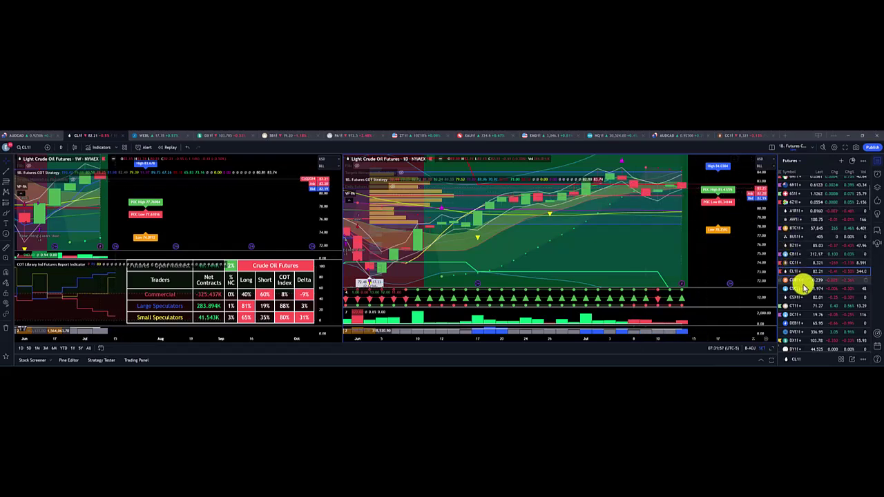
click(803, 283)
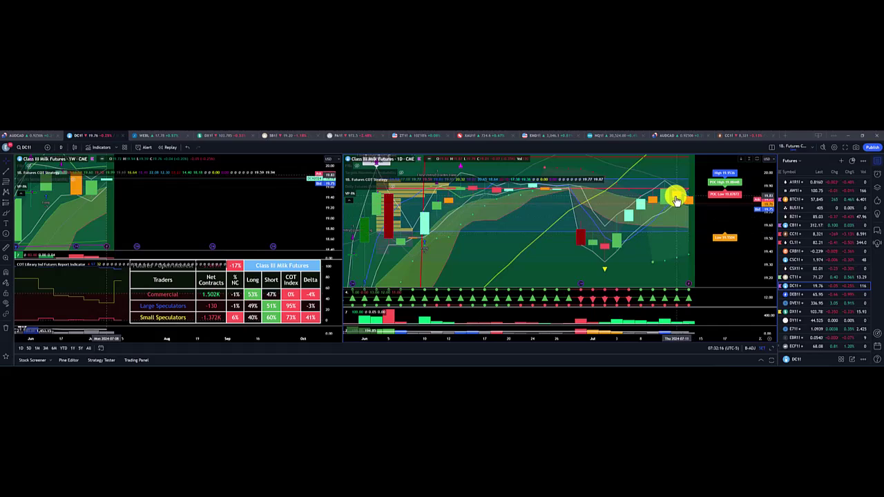
key(Down)
key(Down)
key(Down)
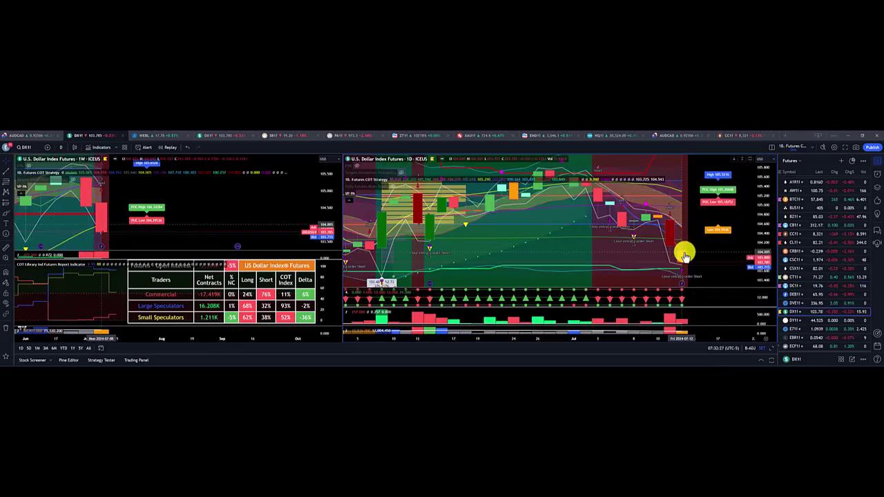
Step: Advance through the watchlist to the E-mini S&P MidCap 400 futures chart and open the Gold futures chart
key(Down)
key(Down)
key(Down)
key(Down)
key(Down)
key(Down)
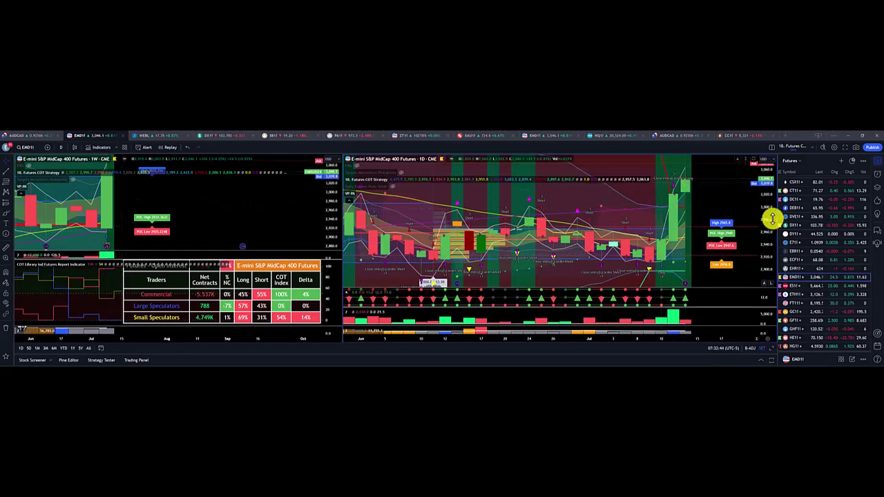
scroll(800, 294, down, 1)
click(795, 285)
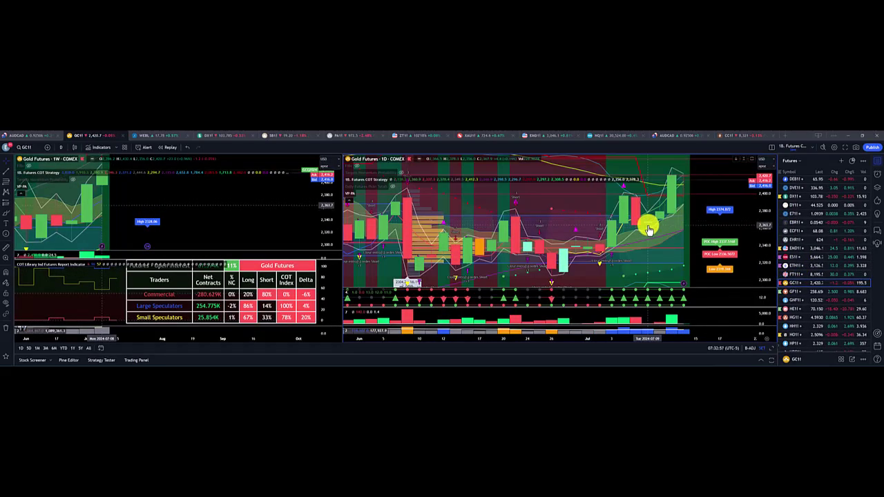
Step: Advance through the watchlist to review the Copper and NY Harbor ULSD futures charts
key(Down)
key(Down)
key(Down)
key(Down)
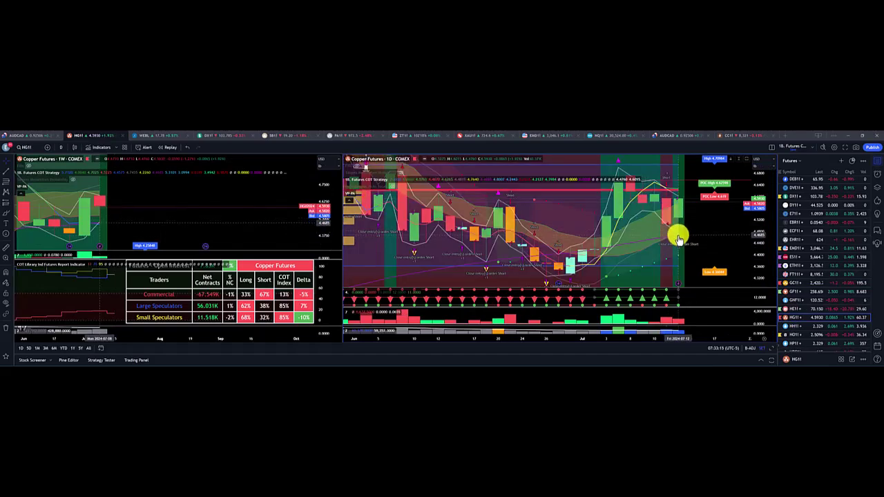
key(Down)
key(Down)
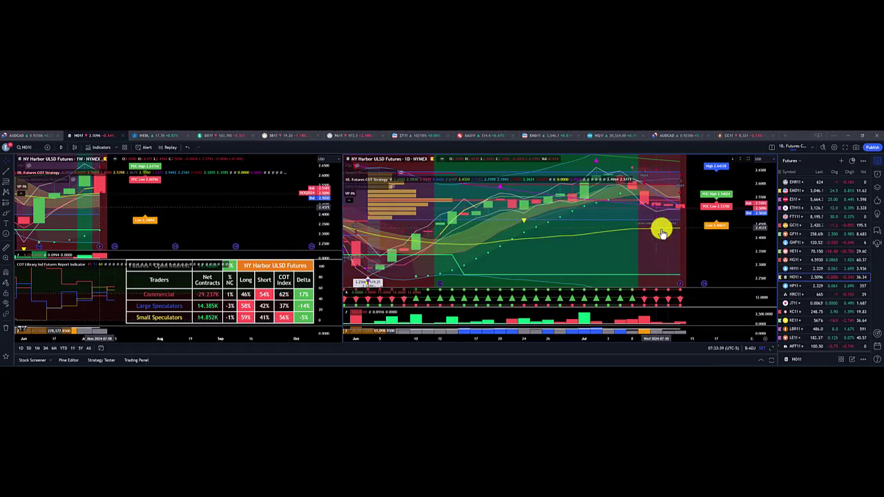
Step: Review the KC HRW Wheat, Lumber and Live Cattle futures charts in turn
click(798, 320)
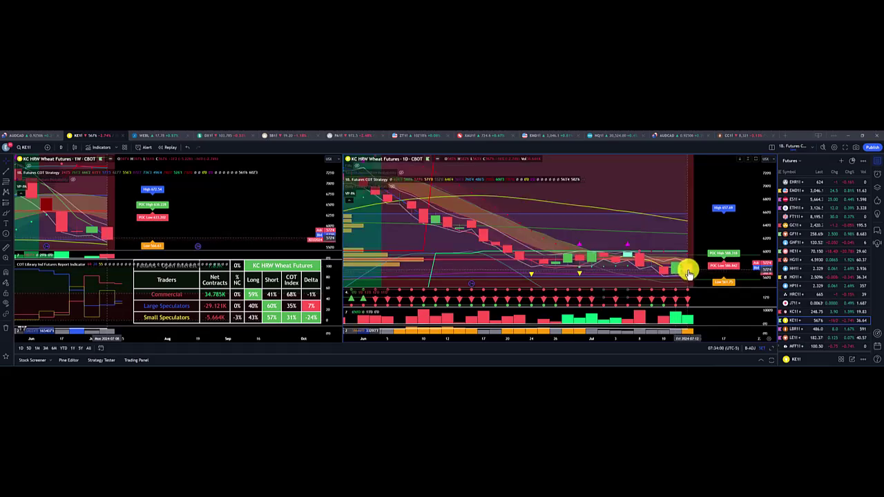
key(Down)
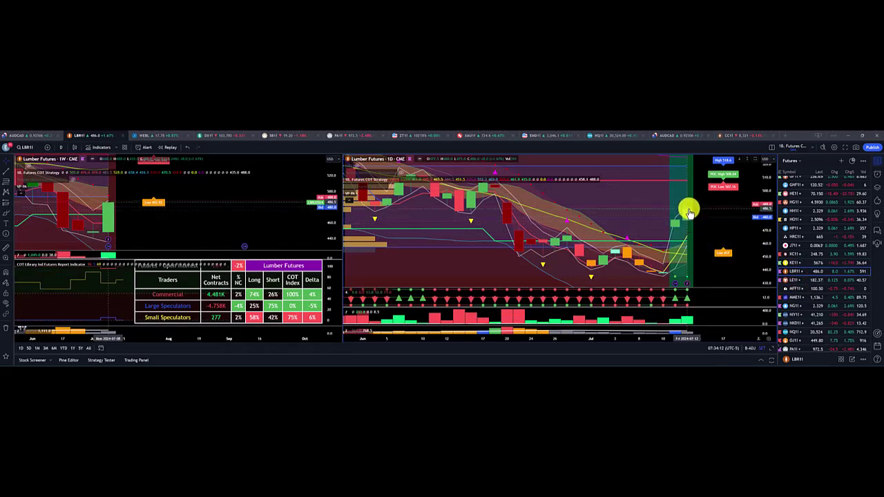
click(795, 285)
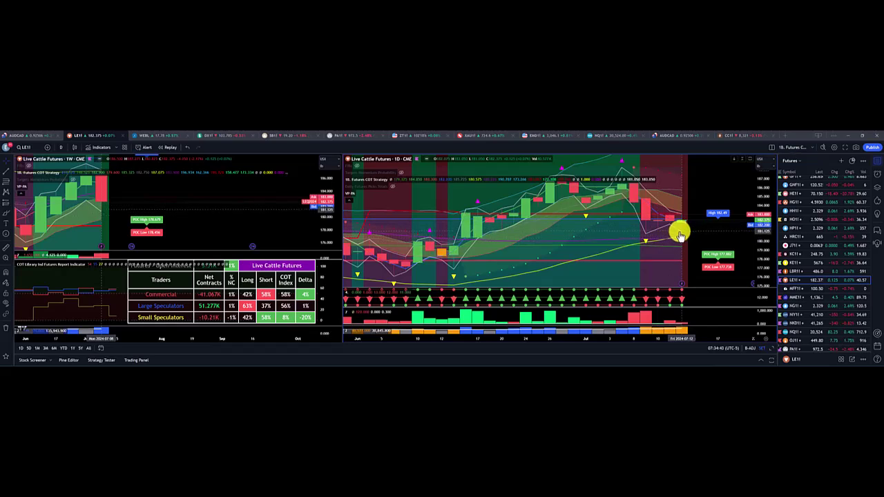
Step: Compare the Nikkei/USD and Nikkei/Yen futures charts, ending on Nikkei/USD
scroll(801, 276, down, 2)
click(797, 267)
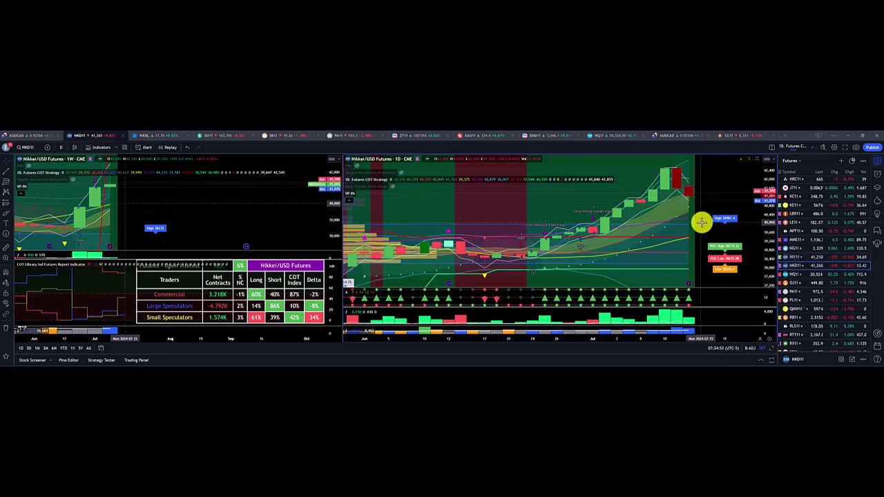
click(792, 259)
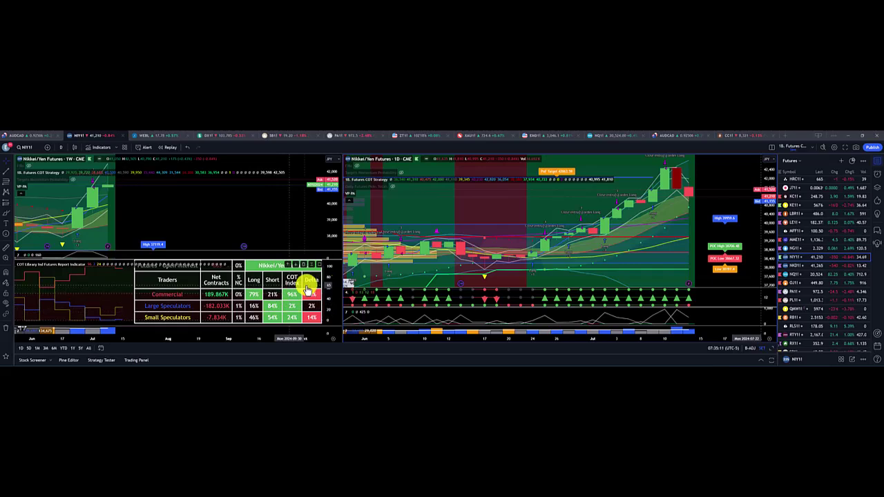
click(789, 266)
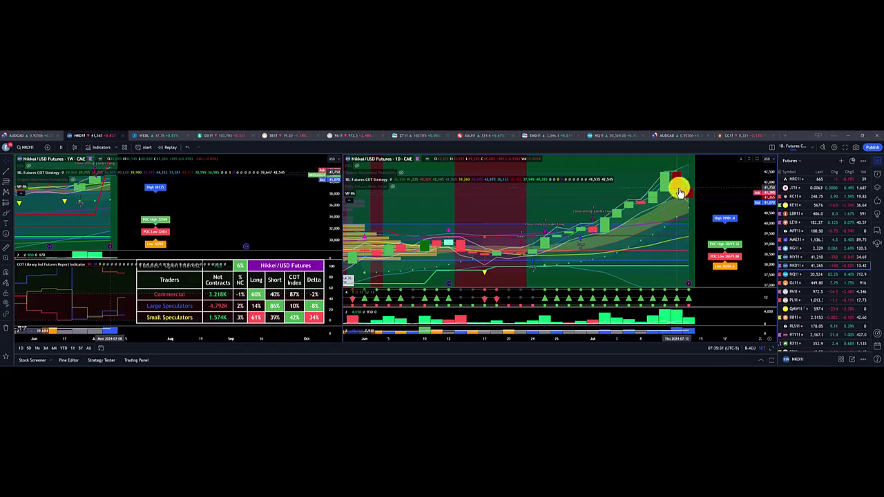
Step: Review the NASDAQ 100 E-mini, Frozen Concentrate Orange Juice and E-mini Russell 2000 futures charts
click(799, 277)
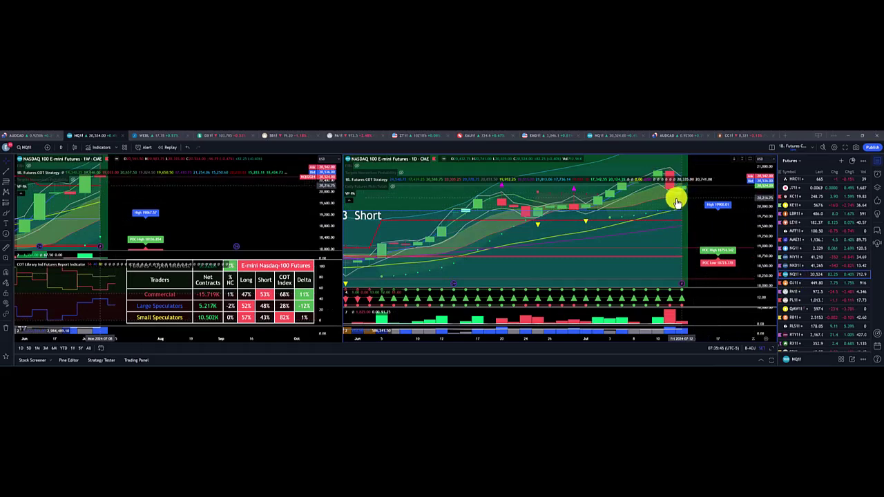
click(793, 283)
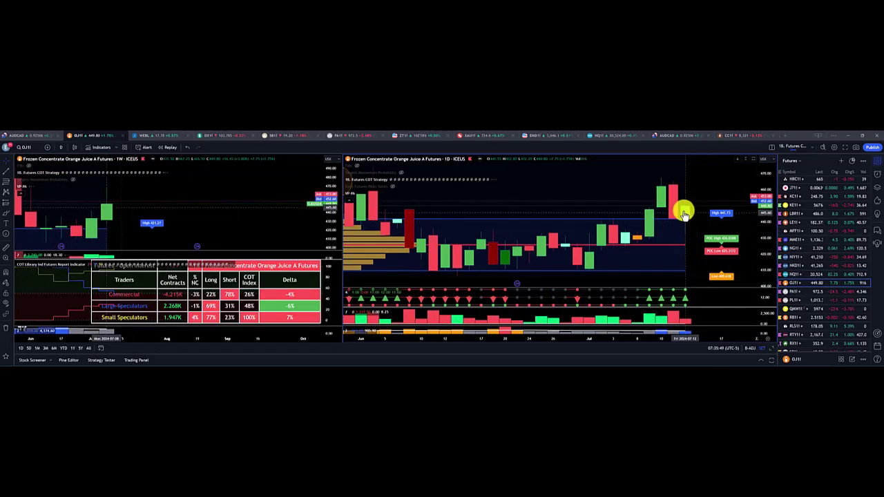
scroll(797, 311, down, 2)
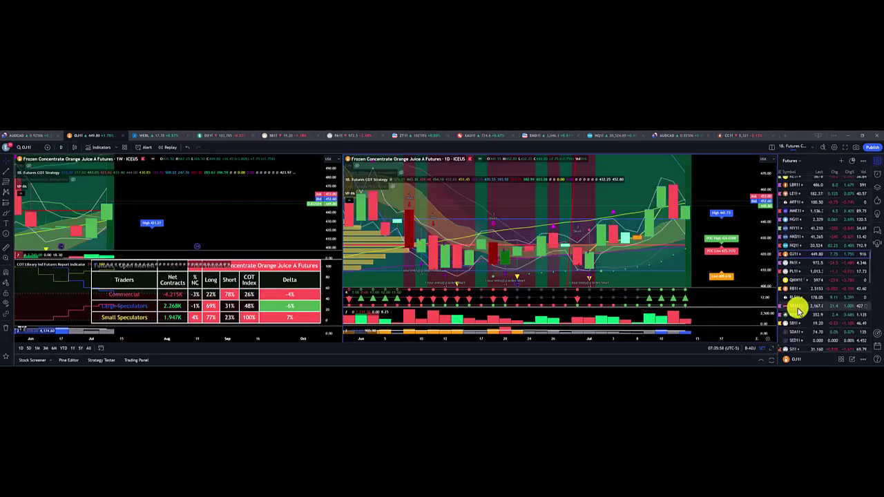
click(797, 307)
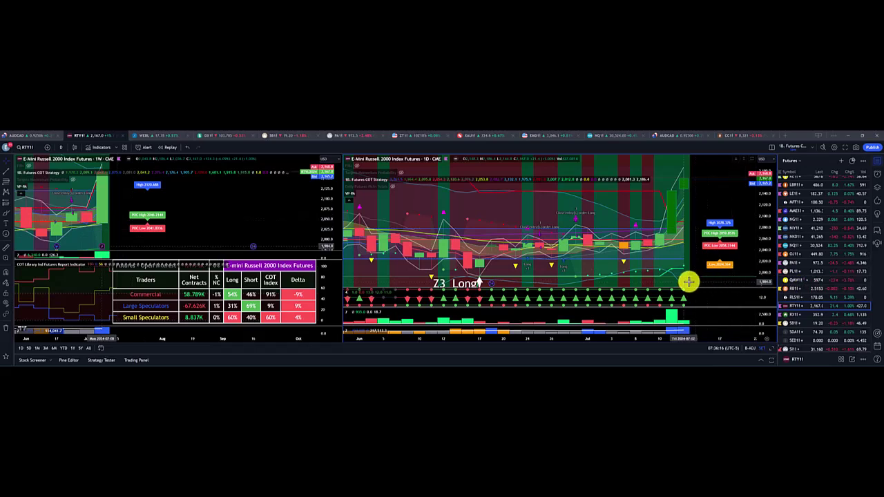
Step: Review the Ultra 10-Year U.S. Treasury Note and Ultra U.S. Treasury Bond futures charts
scroll(792, 295, down, 1)
click(792, 295)
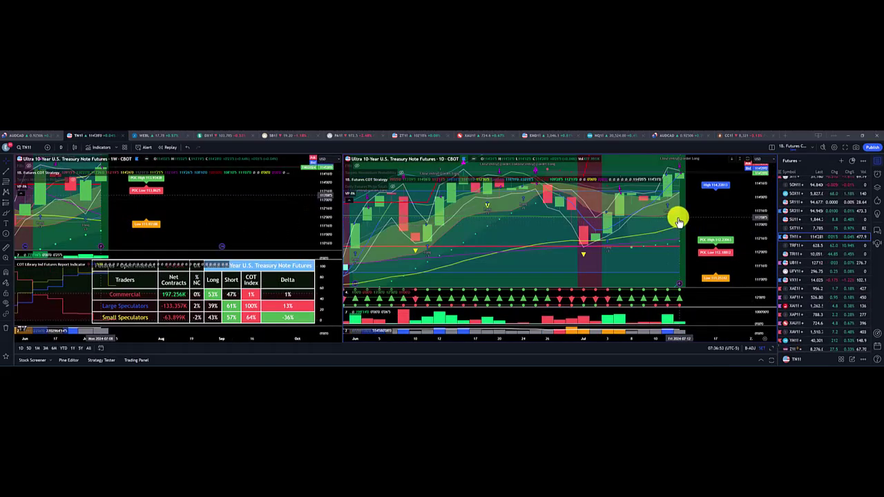
click(793, 263)
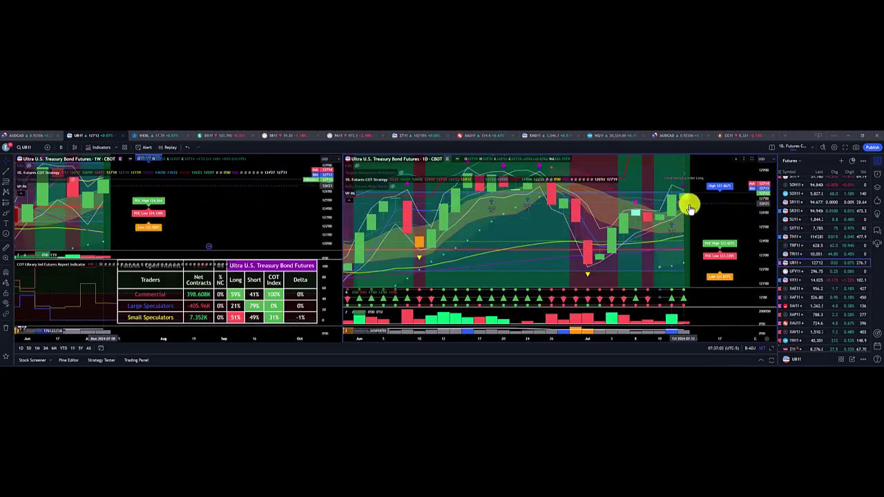
Step: Review the E-mini Financial Select Sector, Industrial Select Sector and Dow Jones futures charts
click(793, 269)
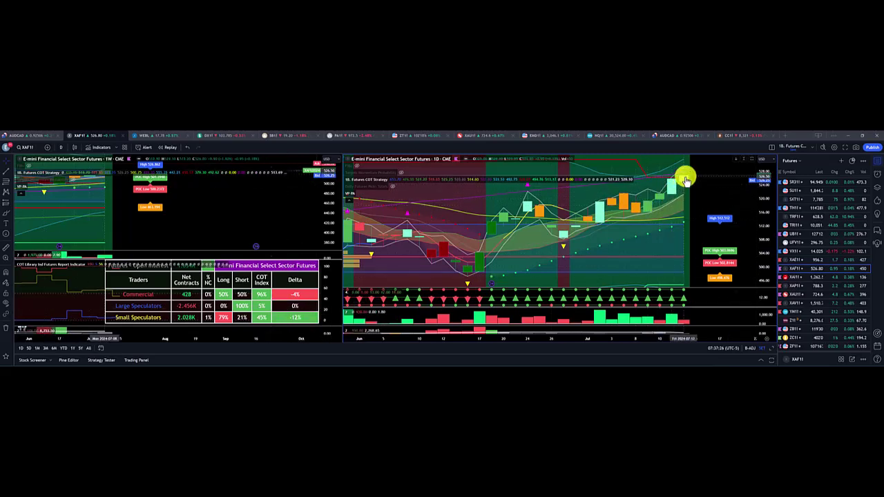
click(803, 277)
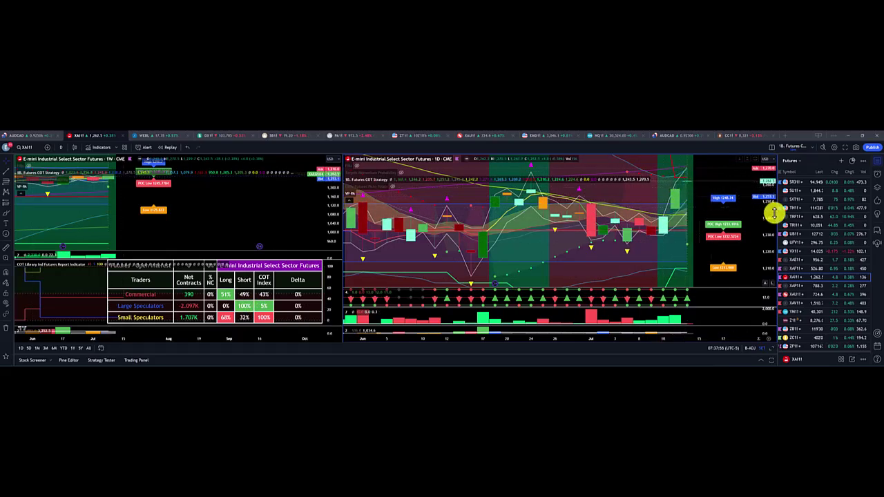
click(785, 232)
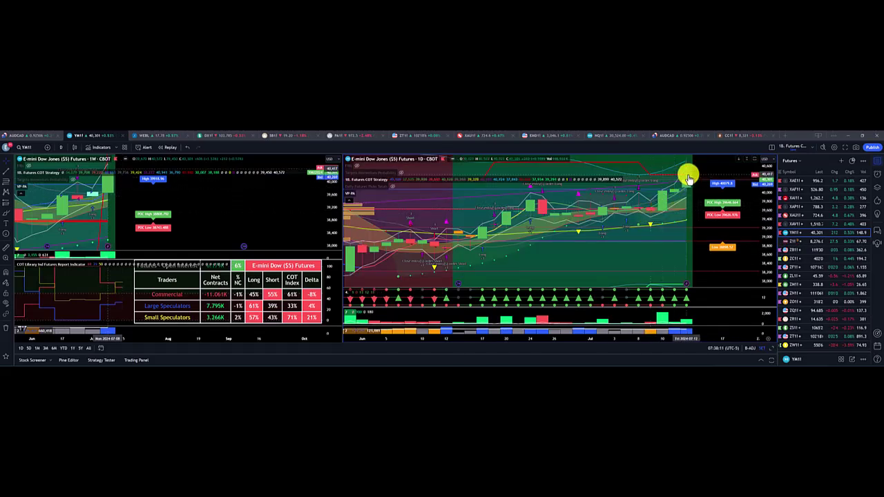
Step: Review the T-Bond, 5-Year T-Note, Soybean Meal, 10-Year T-Note and Wheat futures charts
click(816, 248)
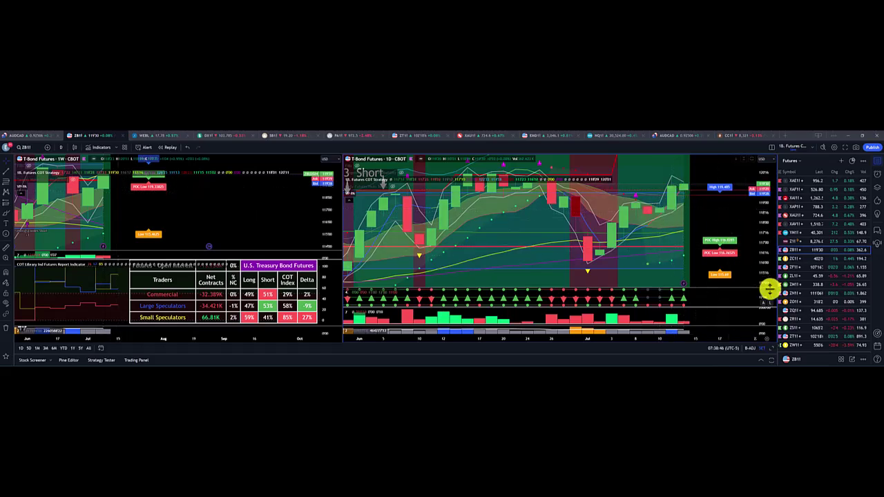
click(791, 266)
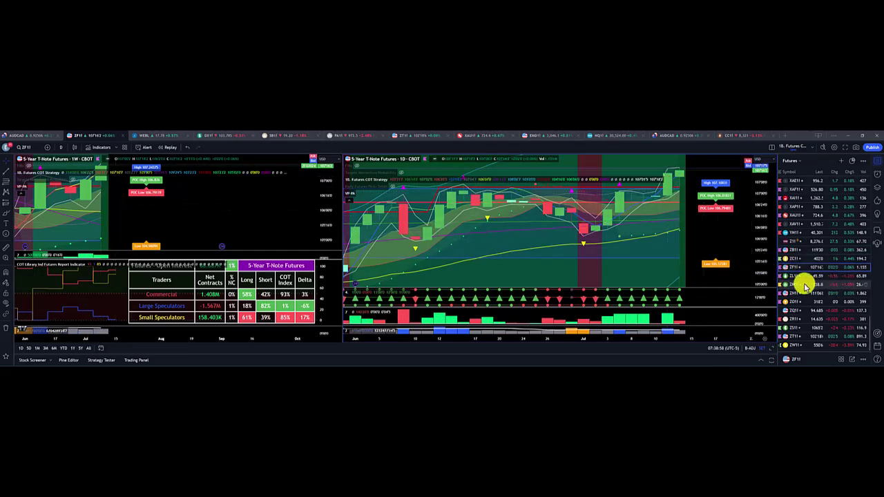
click(795, 284)
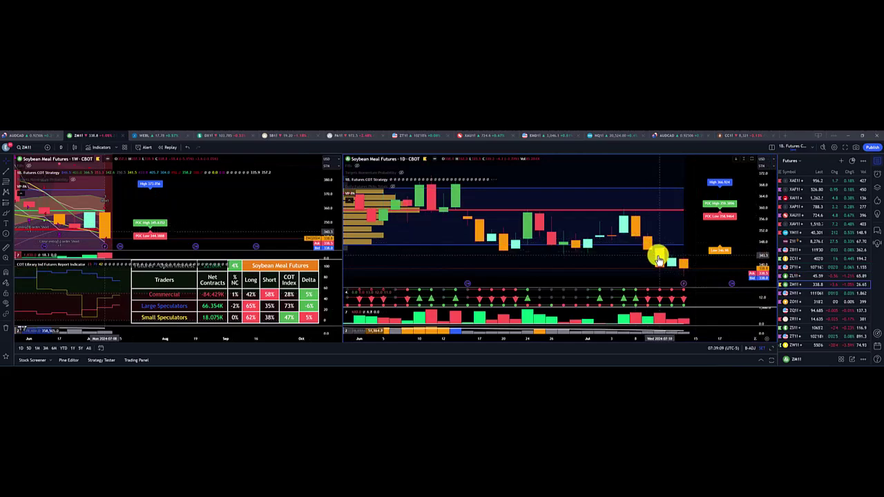
click(791, 294)
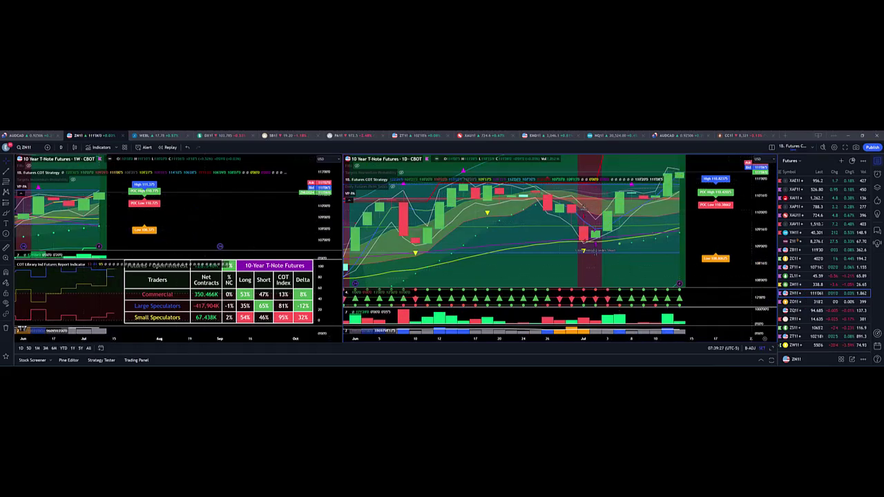
click(794, 337)
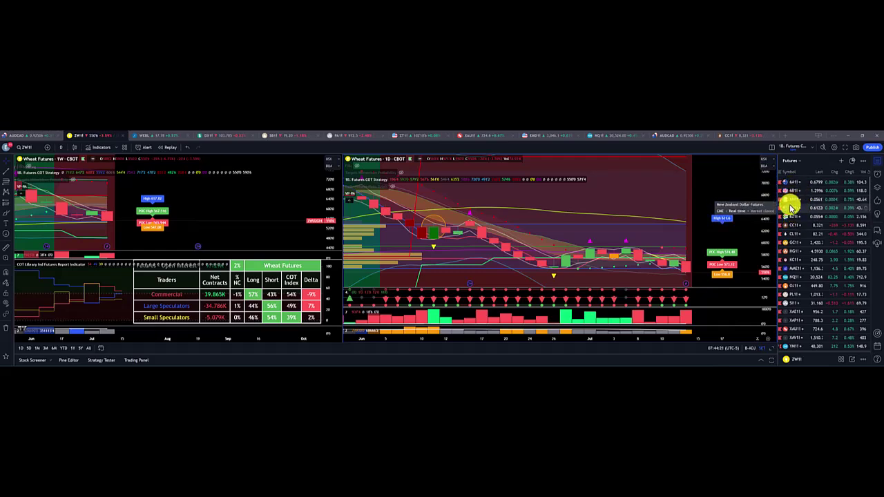
Step: Find and open the Three-Month SOFR, Canadian Dollar and Japanese Yen futures charts in the reordered watchlist
scroll(795, 228, down, 3)
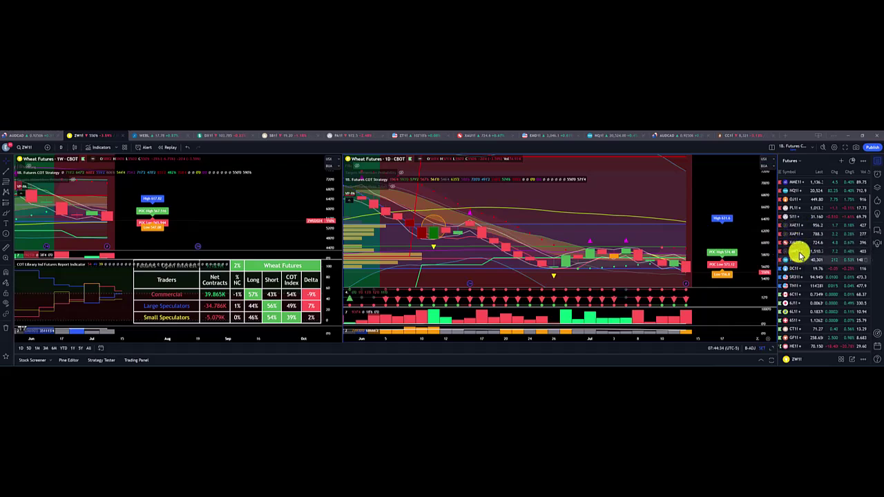
scroll(795, 253, down, 2)
click(794, 221)
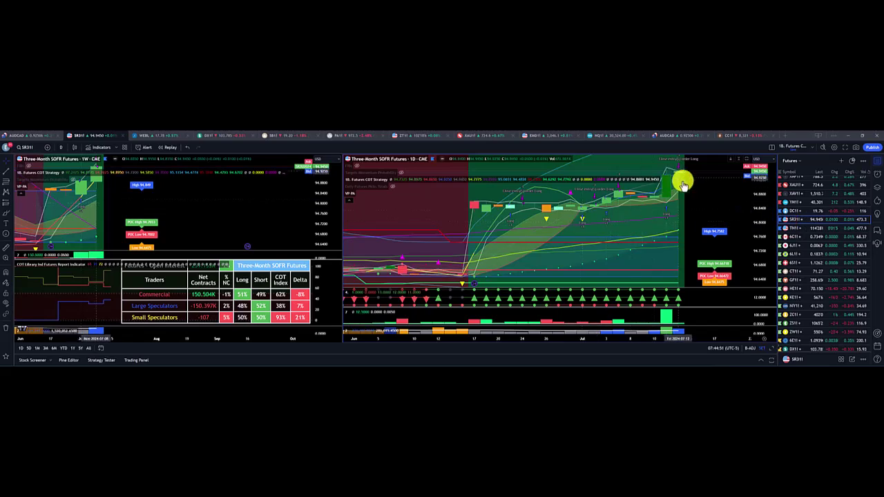
scroll(793, 227, down, 1)
click(793, 209)
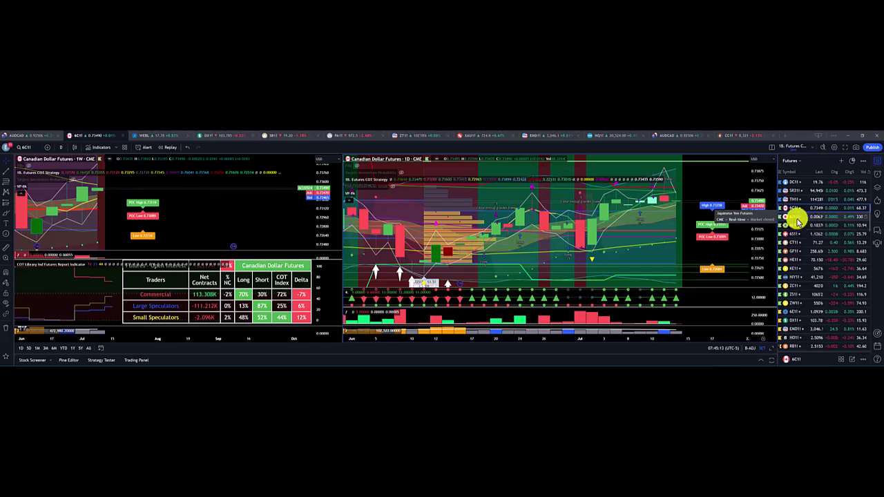
click(796, 217)
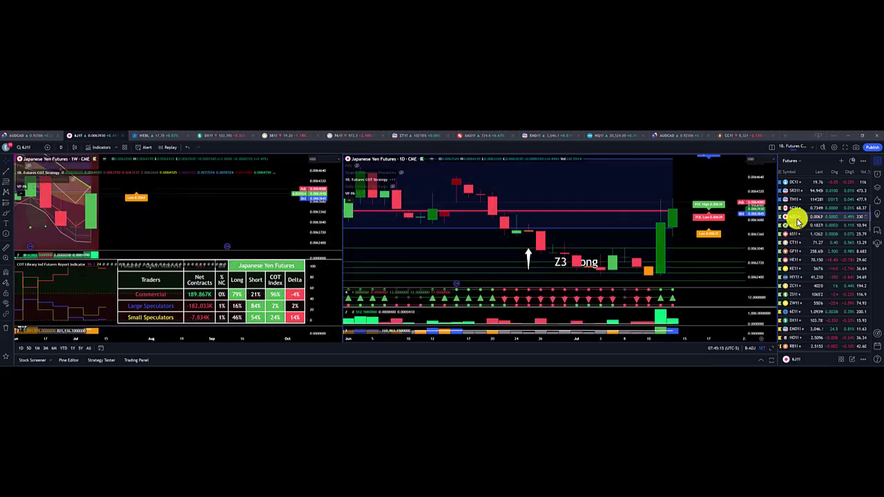
Step: Review the Brazilian Real, Swiss Franc and Nikkei/Yen futures charts along with their COT tables
key(Down)
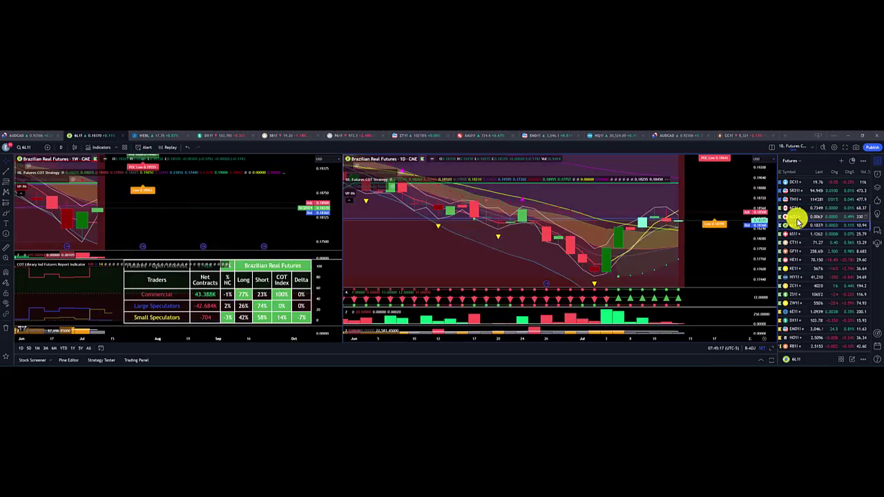
key(Down)
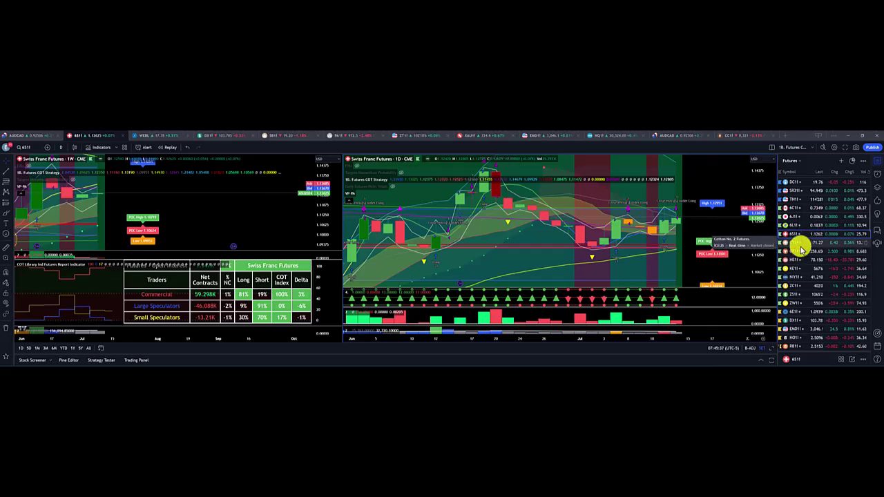
scroll(801, 249, down, 1)
click(796, 251)
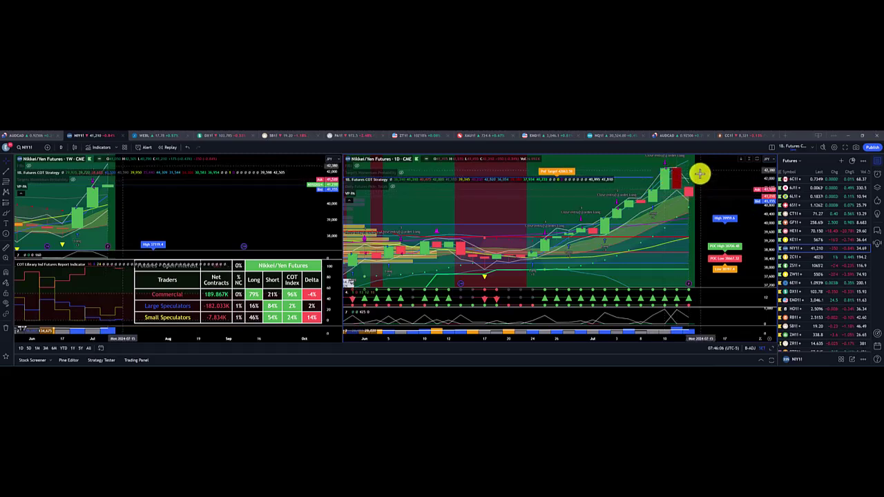
drag(576, 198, 580, 224)
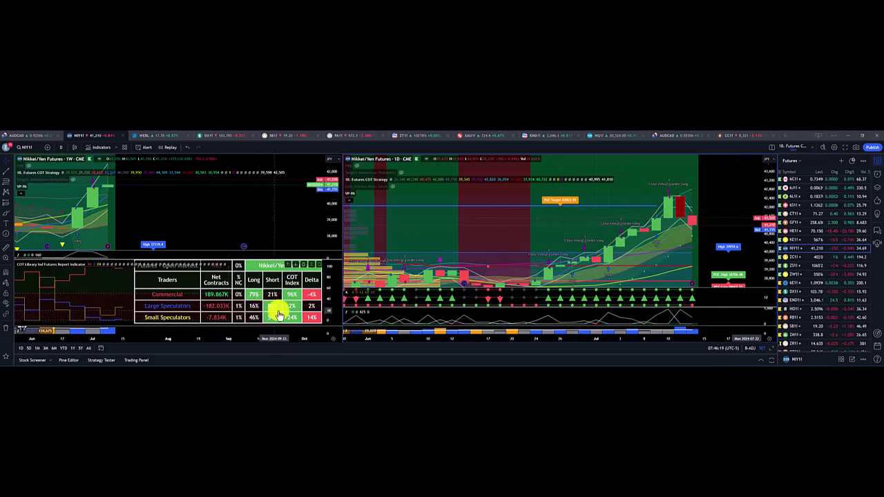
Step: Open the Rough Rice futures chart and look through the remaining symbols in the Futures watchlist
scroll(794, 290, down, 3)
click(792, 286)
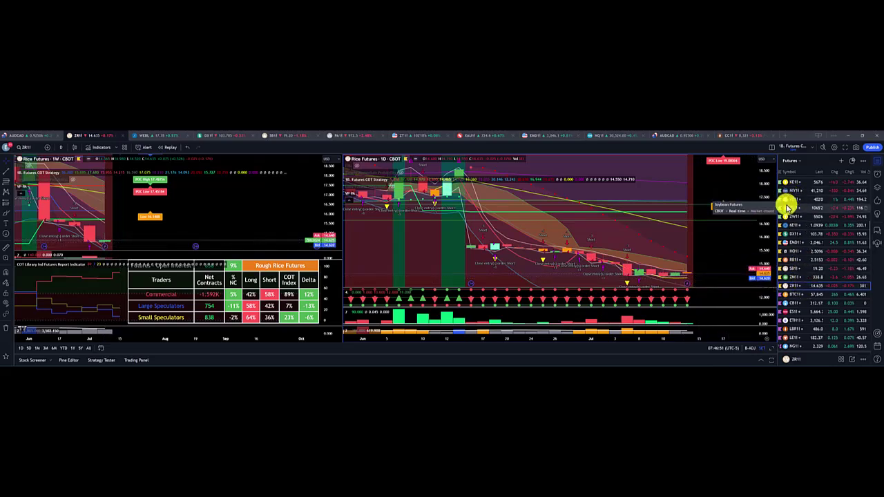
scroll(804, 248, down, 4)
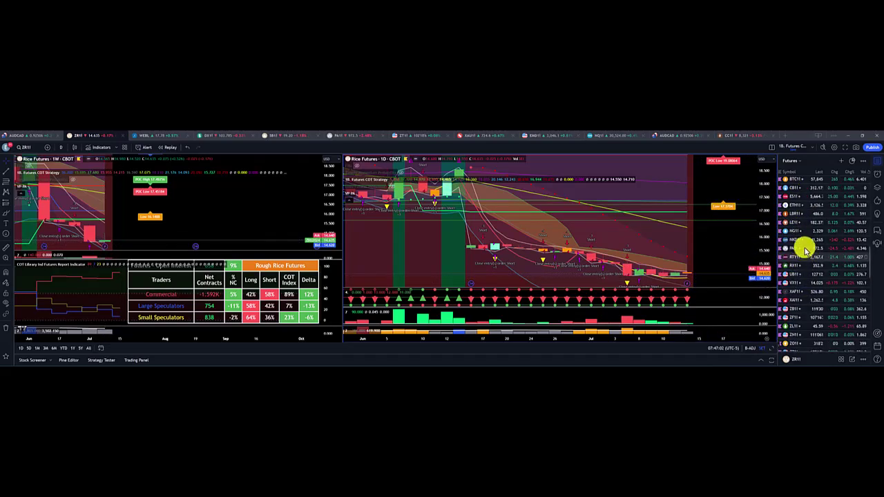
Step: Review the commercial, large and small speculator COT tables for the Currency and Softs categories
click(230, 138)
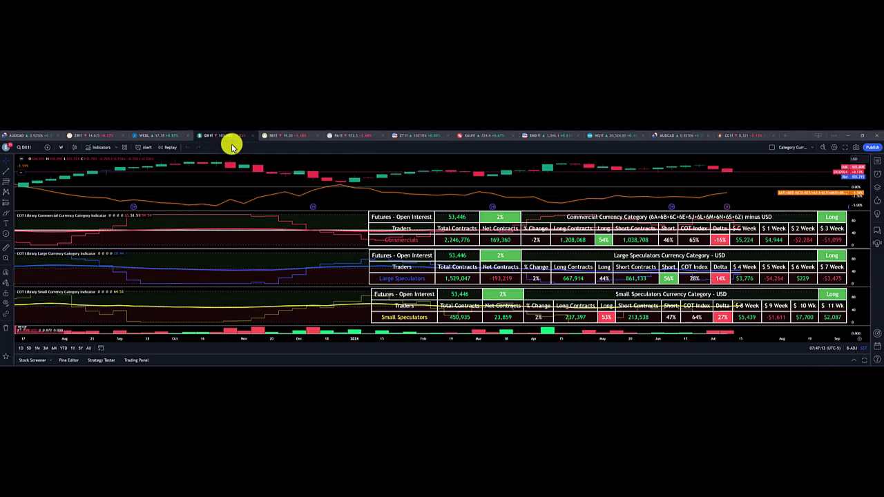
drag(553, 180, 348, 189)
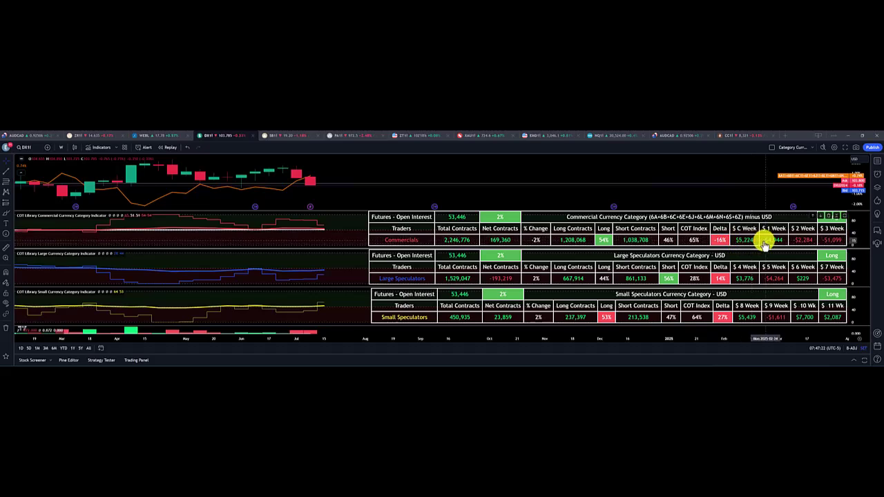
click(304, 136)
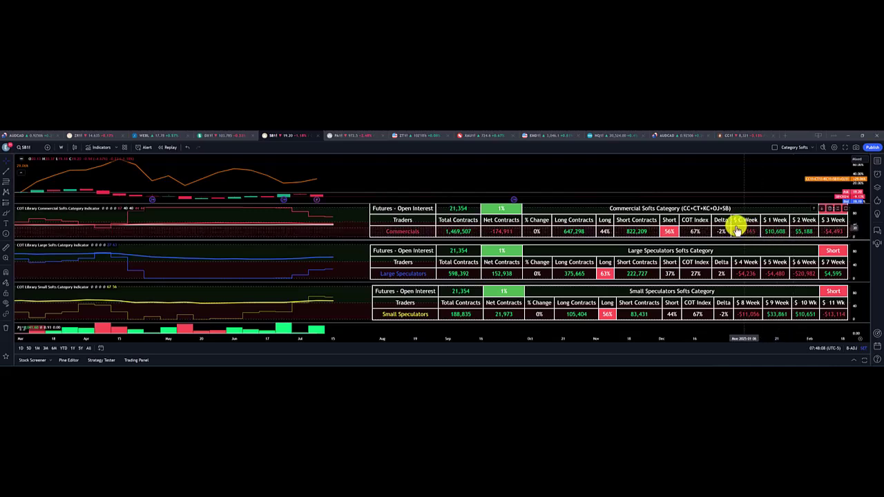
Step: Review the commercial, large and small speculator COT tables for the Metals, Grains and Energy categories
key(ctrl+Tab)
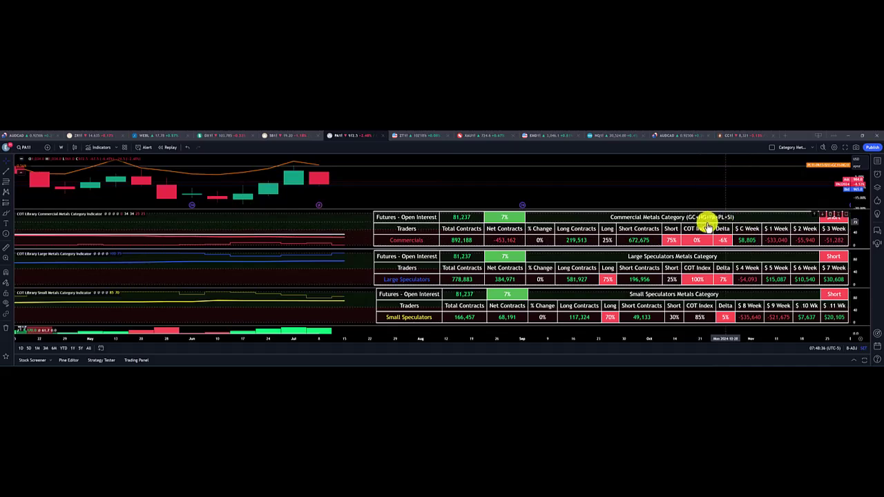
key(ctrl+Tab)
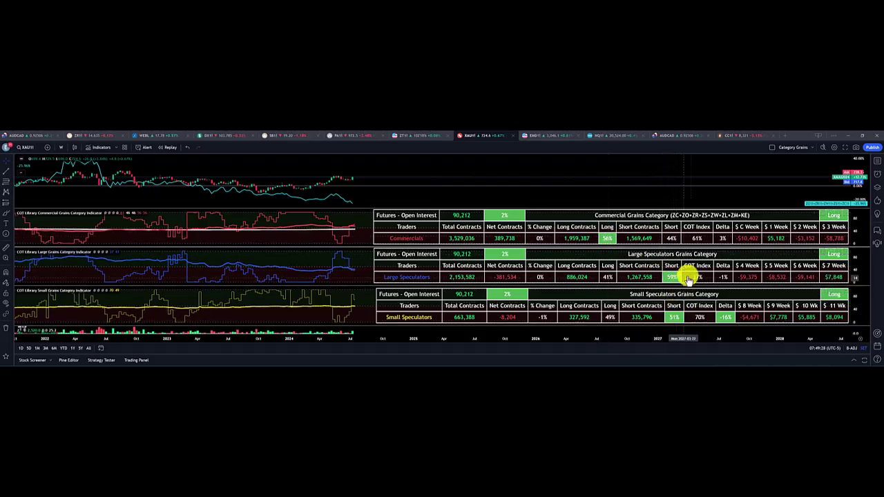
key(ctrl+Tab)
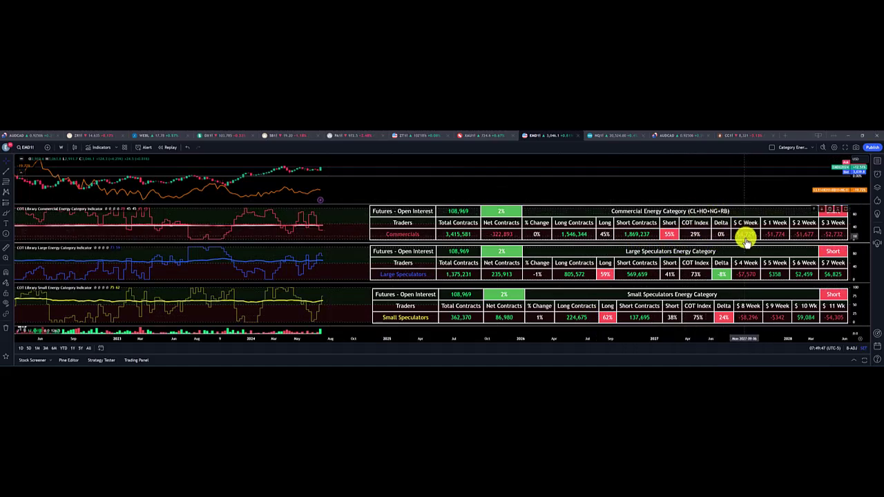
Step: Return to the futures watchlist layout and examine the recent price action on the daily Rough Rice chart
key(ctrl+Tab)
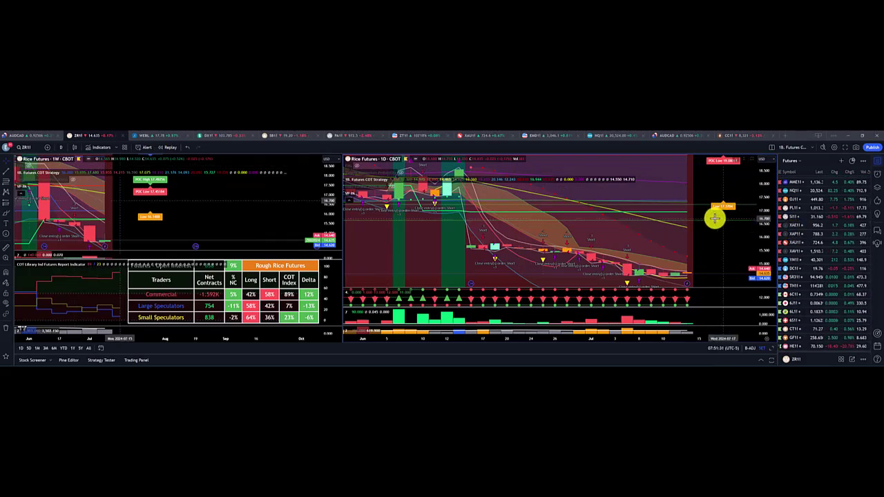
scroll(710, 230, up, 2)
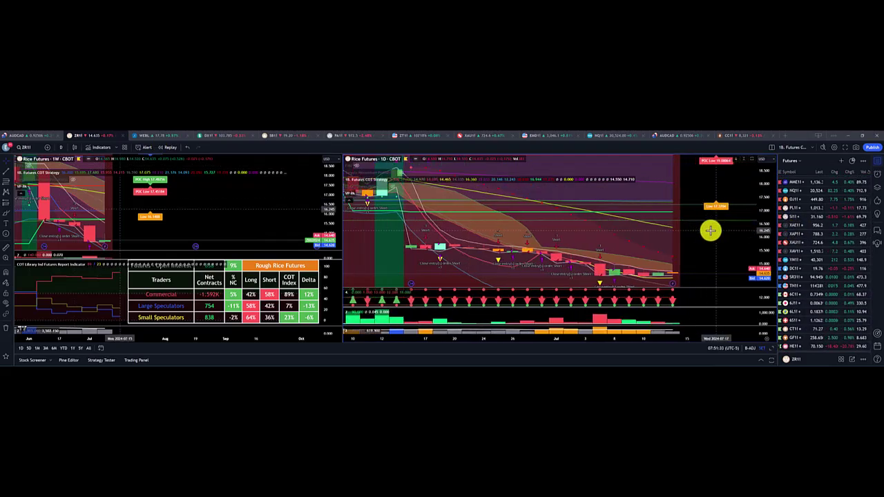